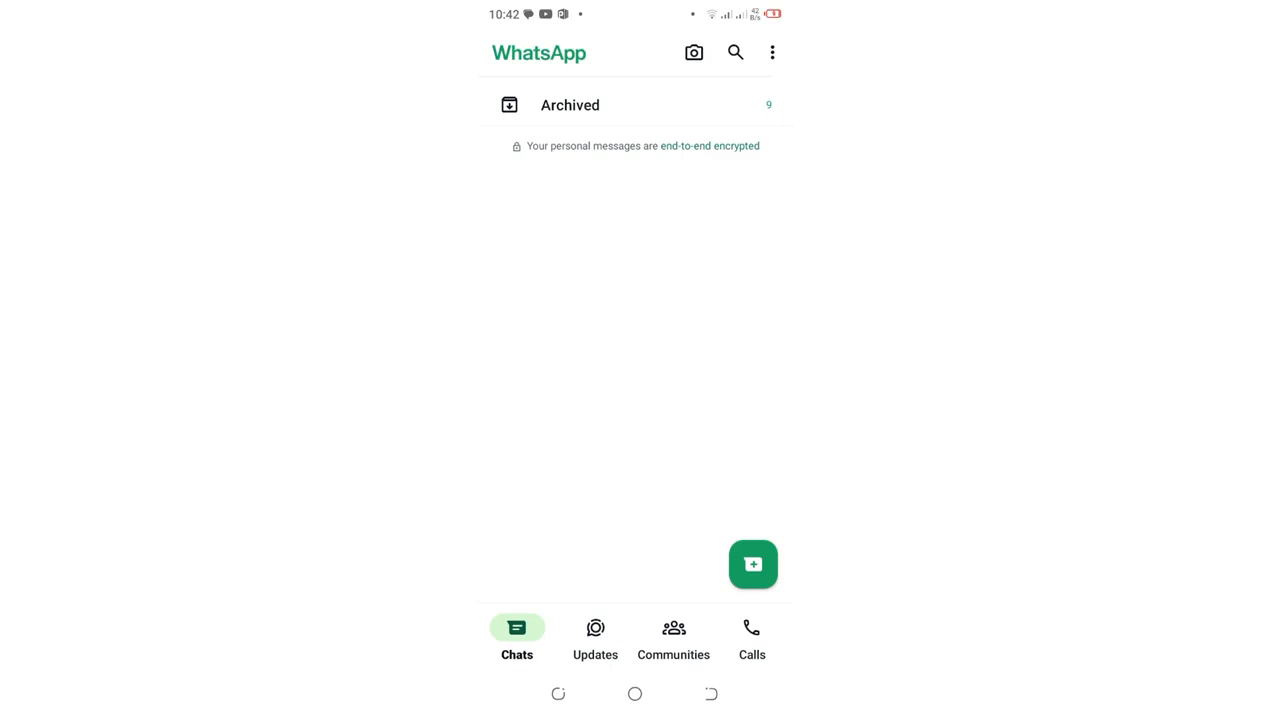
Return to the home screen and go into Apps & notifications in Settings
click(635, 694)
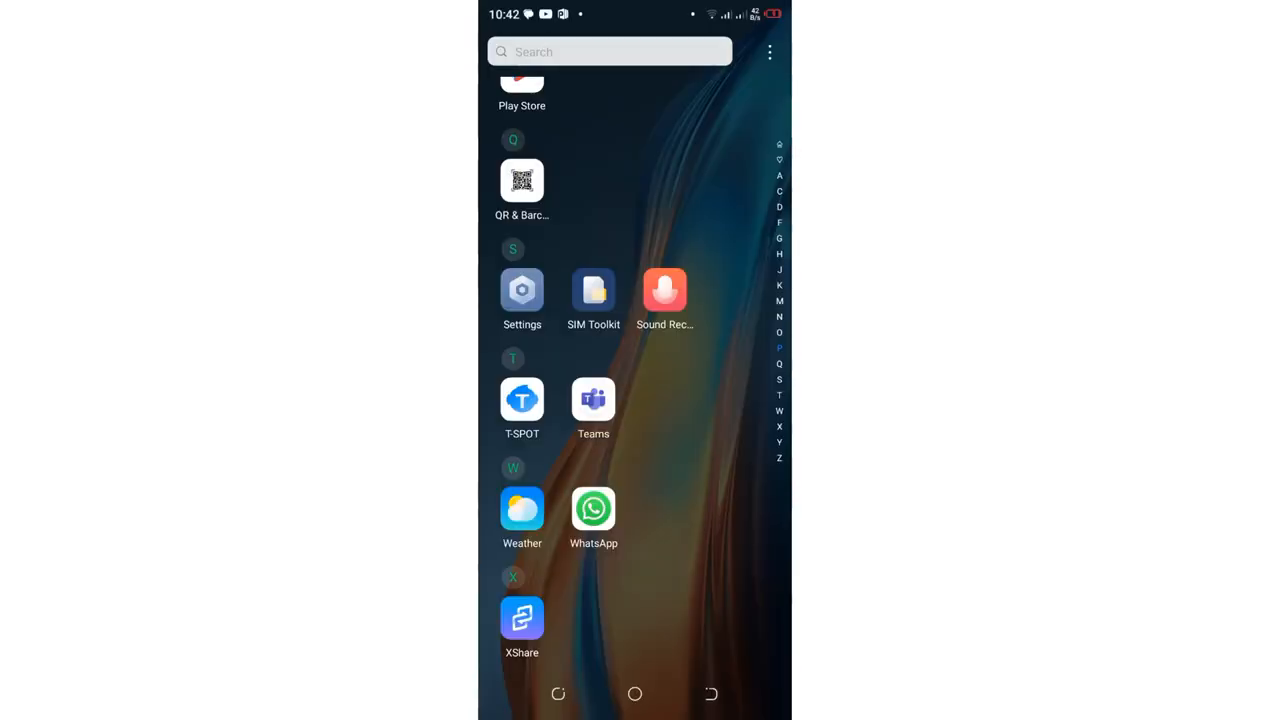
scroll(590, 350, up, 1)
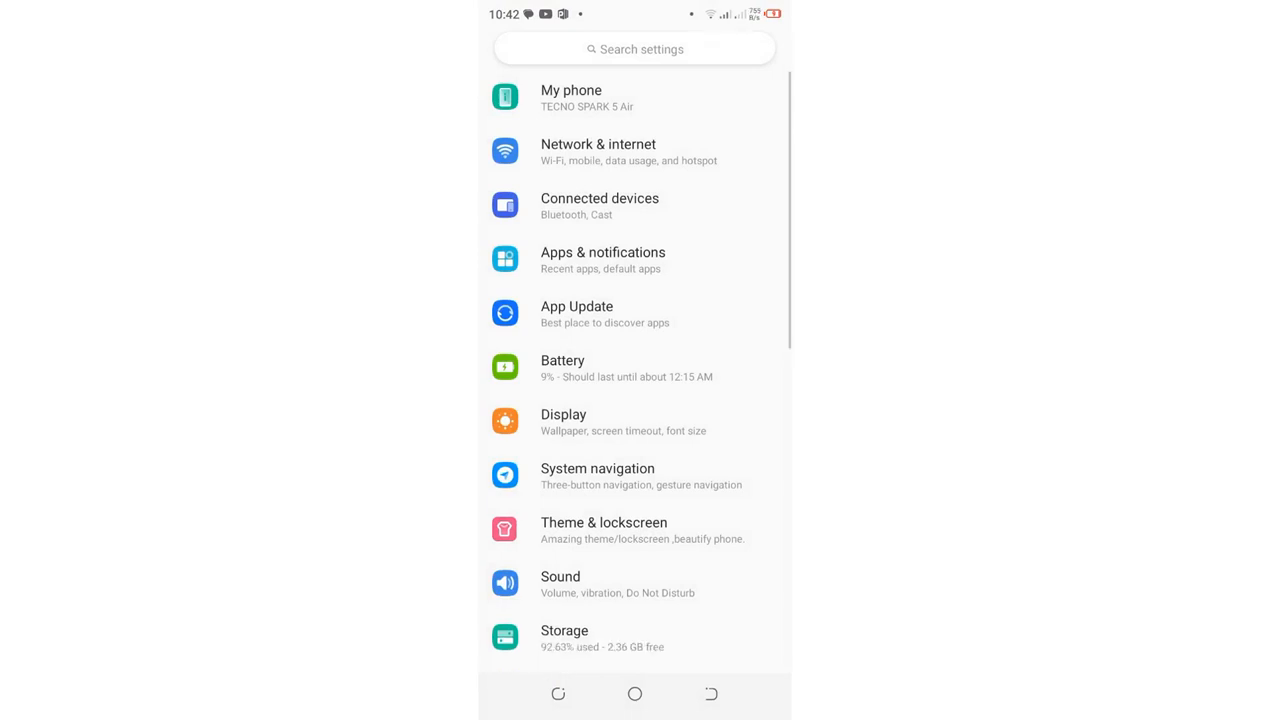
click(634, 260)
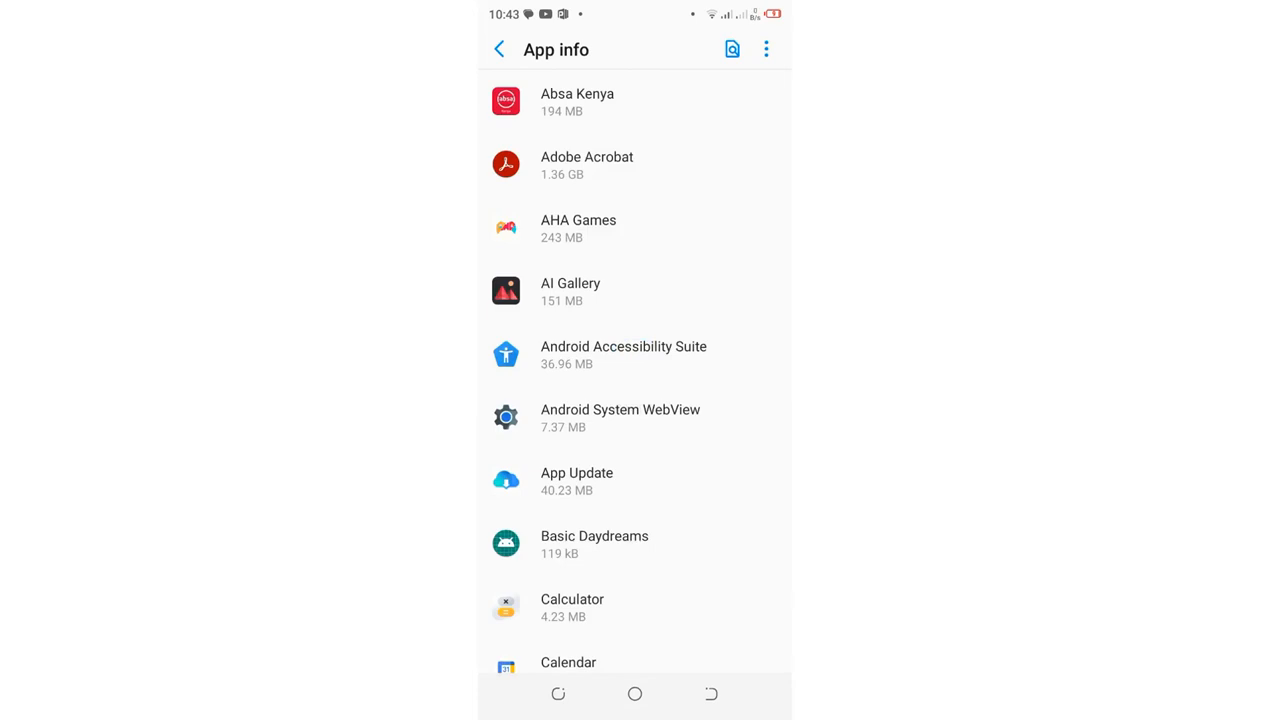
scroll(635, 400, down, 10)
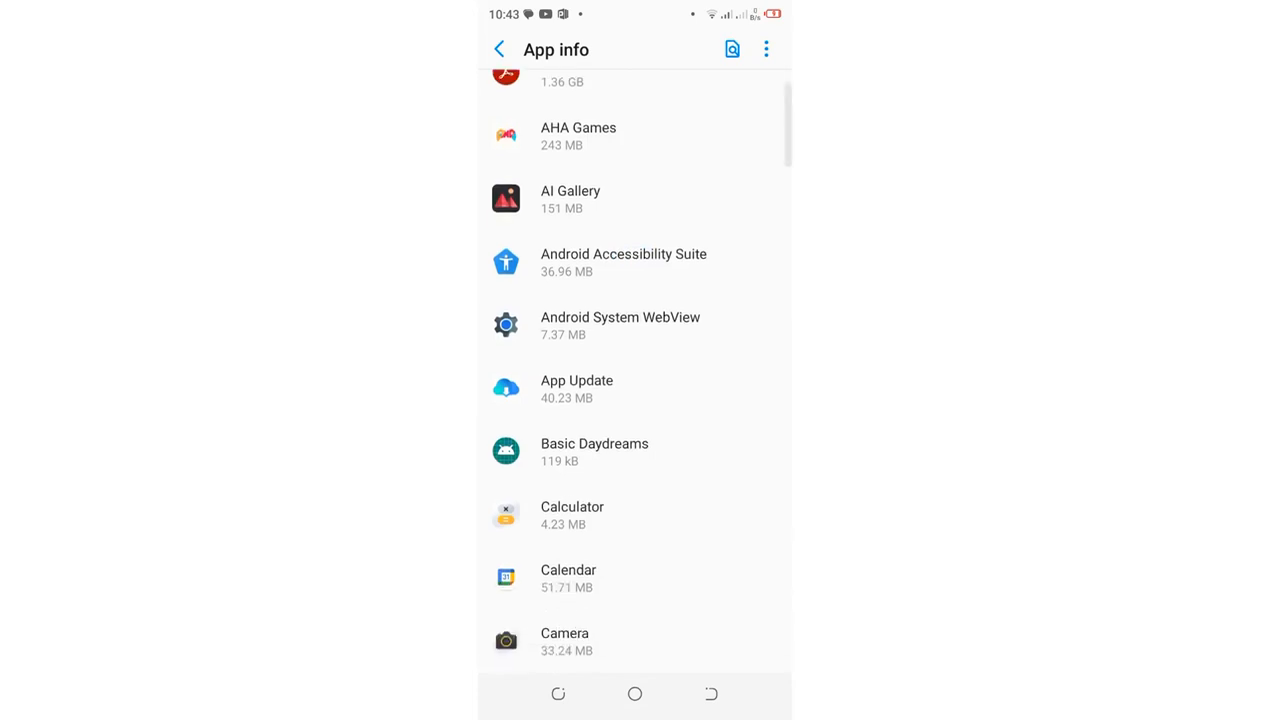
scroll(635, 400, up, 1)
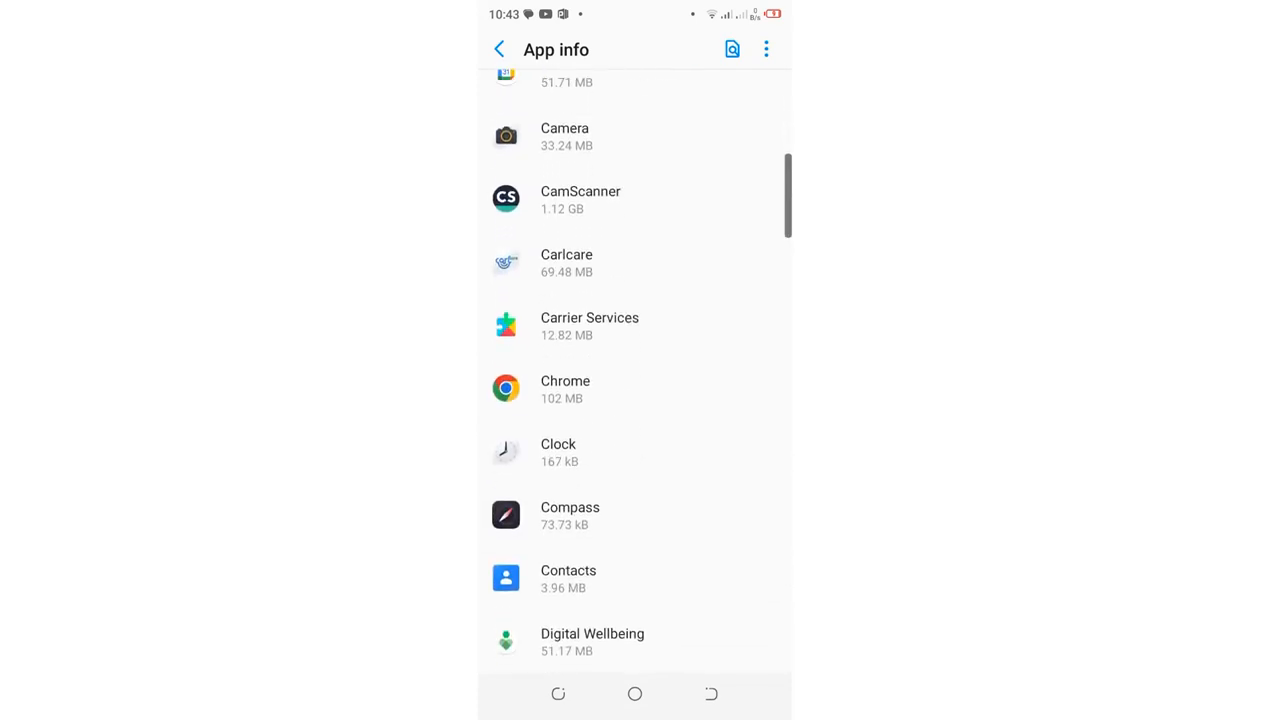
click(732, 49)
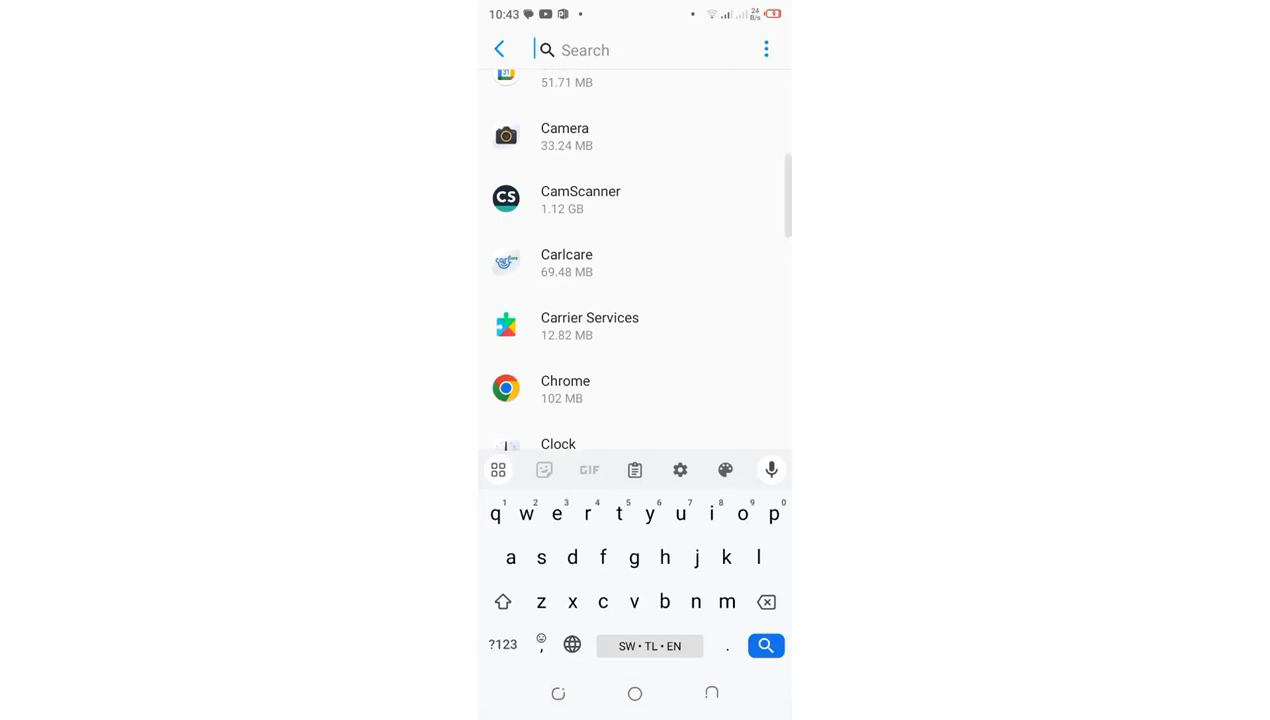
text(wh)
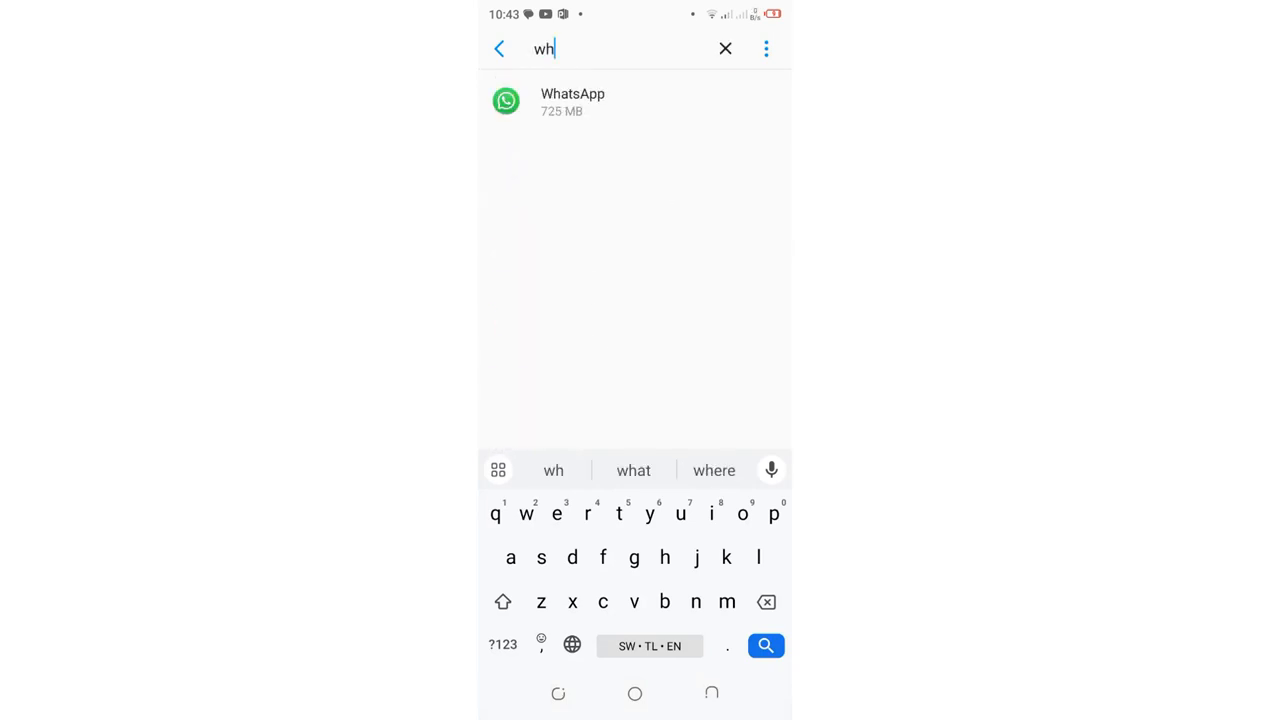
click(499, 48)
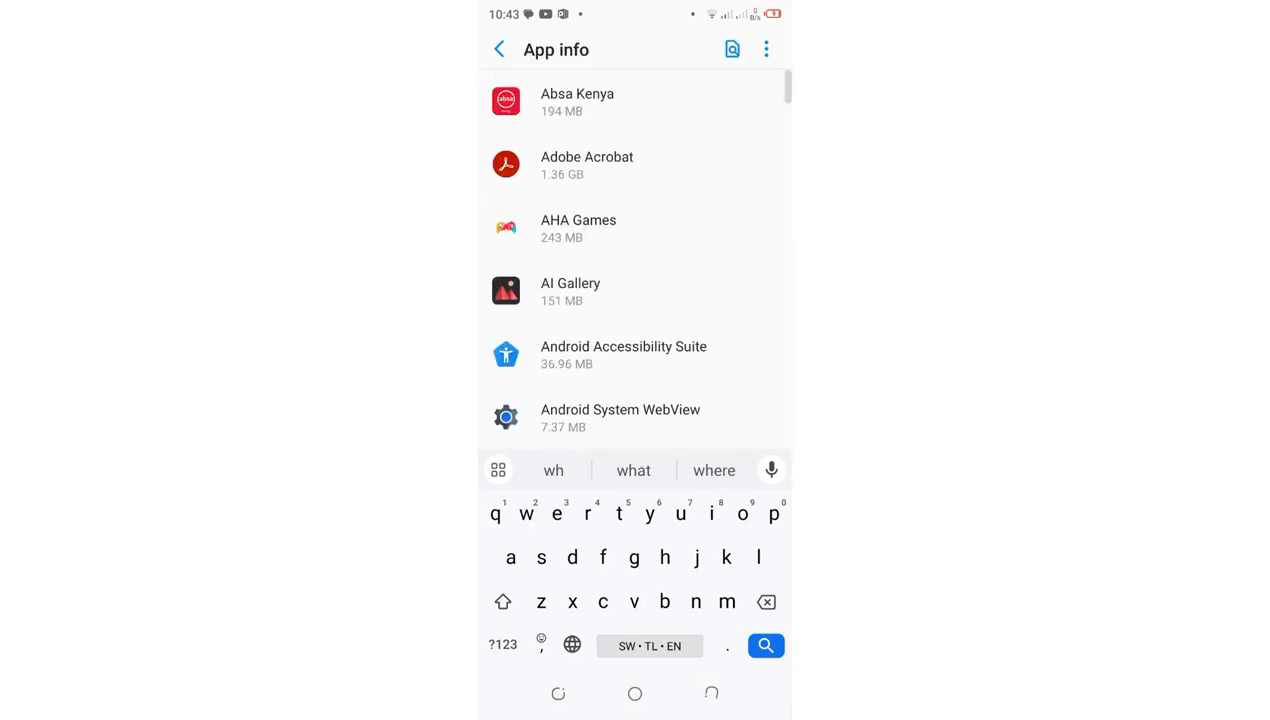
scroll(635, 400, down, 2)
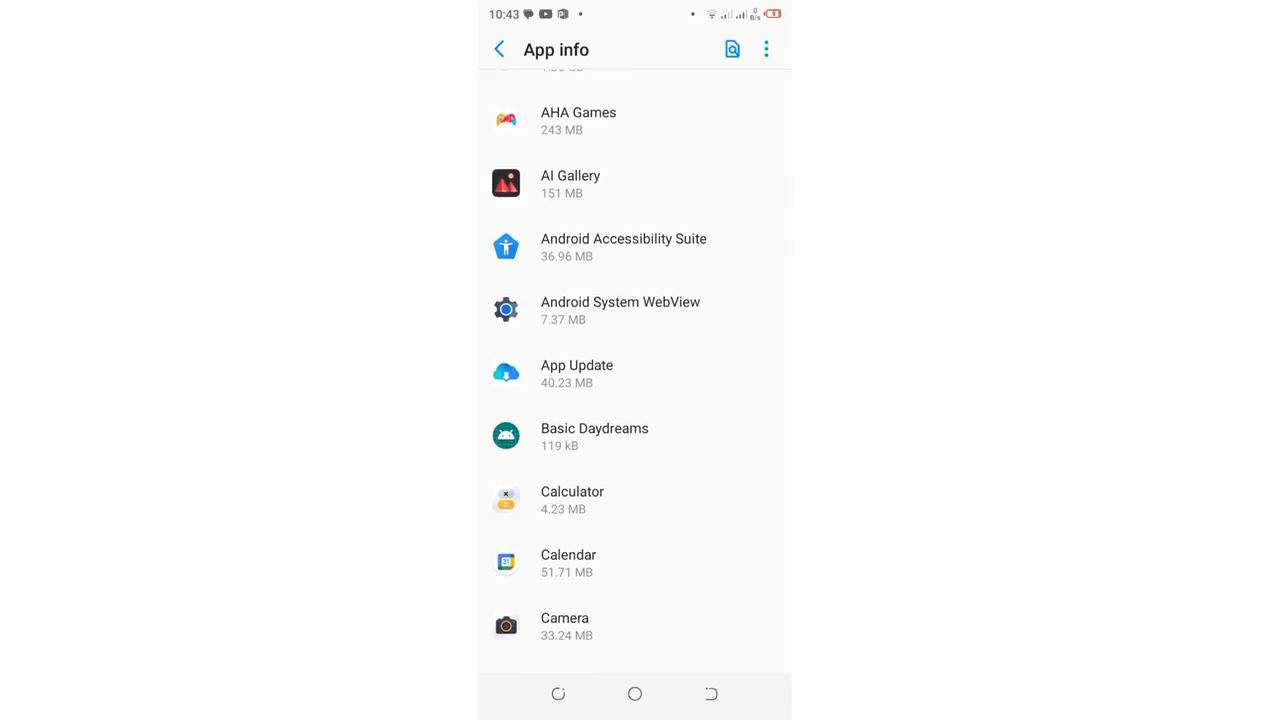
scroll(635, 400, down, 3)
scroll(635, 400, down, 3)
scroll(635, 400, down, 2)
scroll(635, 400, down, 3)
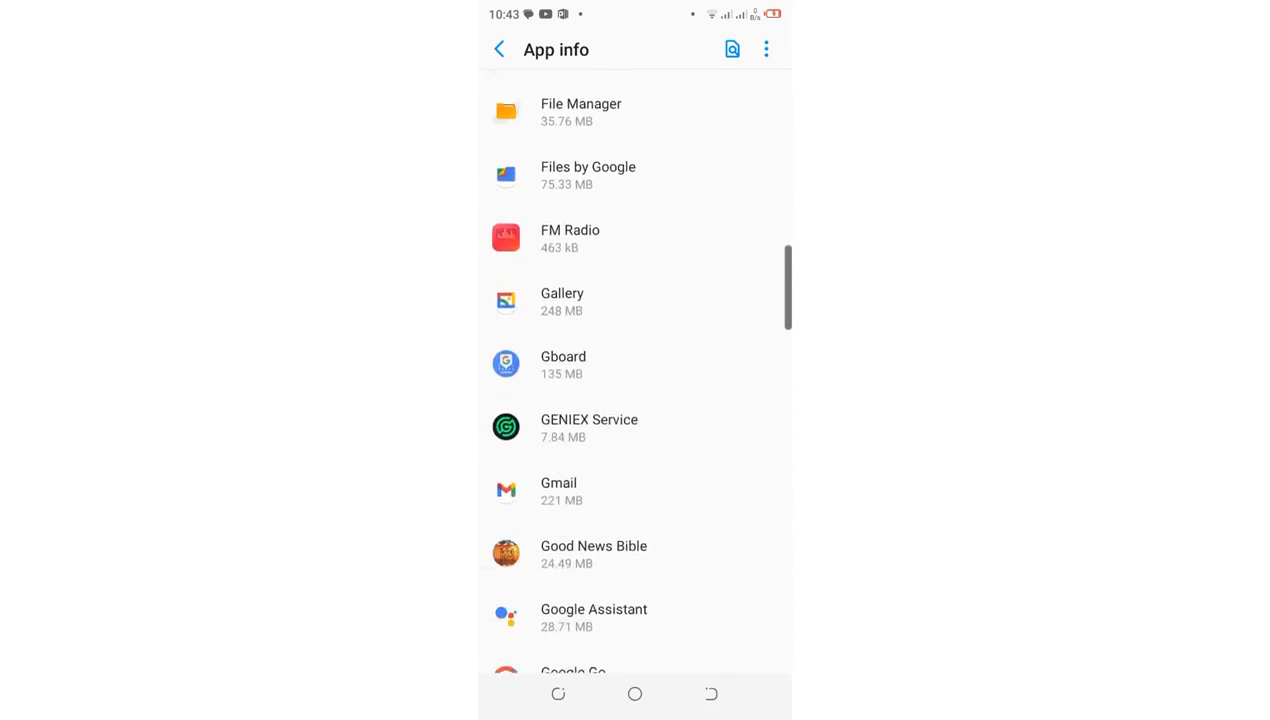
scroll(635, 400, down, 3)
scroll(635, 400, down, 3)
scroll(635, 400, down, 3)
scroll(635, 400, down, 3)
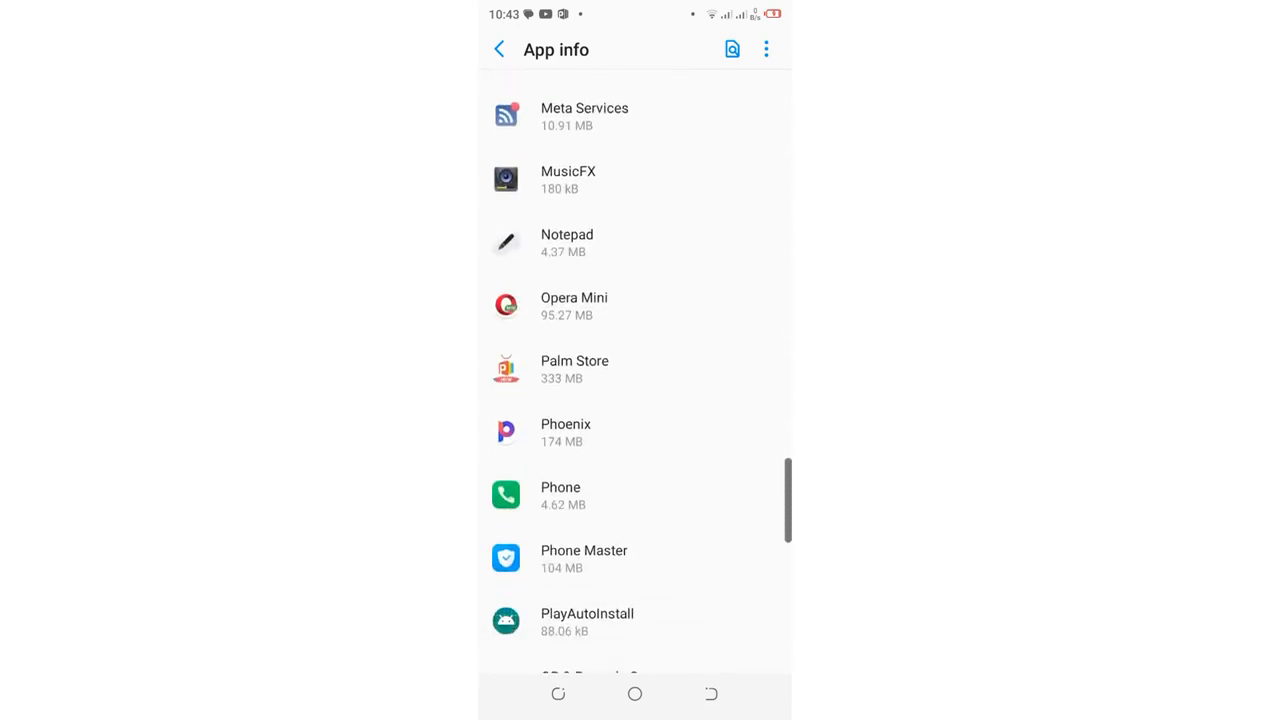
scroll(635, 400, down, 3)
scroll(635, 400, down, 3)
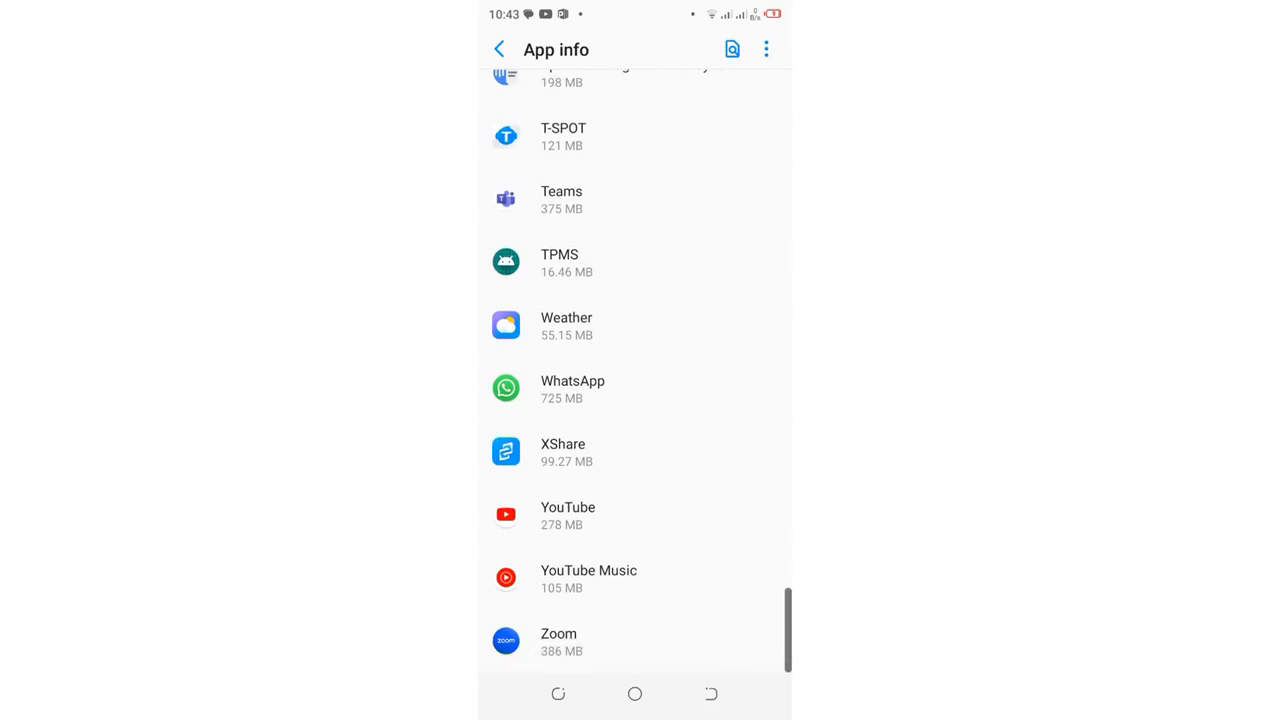
Clear WhatsApp's cache from Storage & cache, then request Clear storage
click(635, 389)
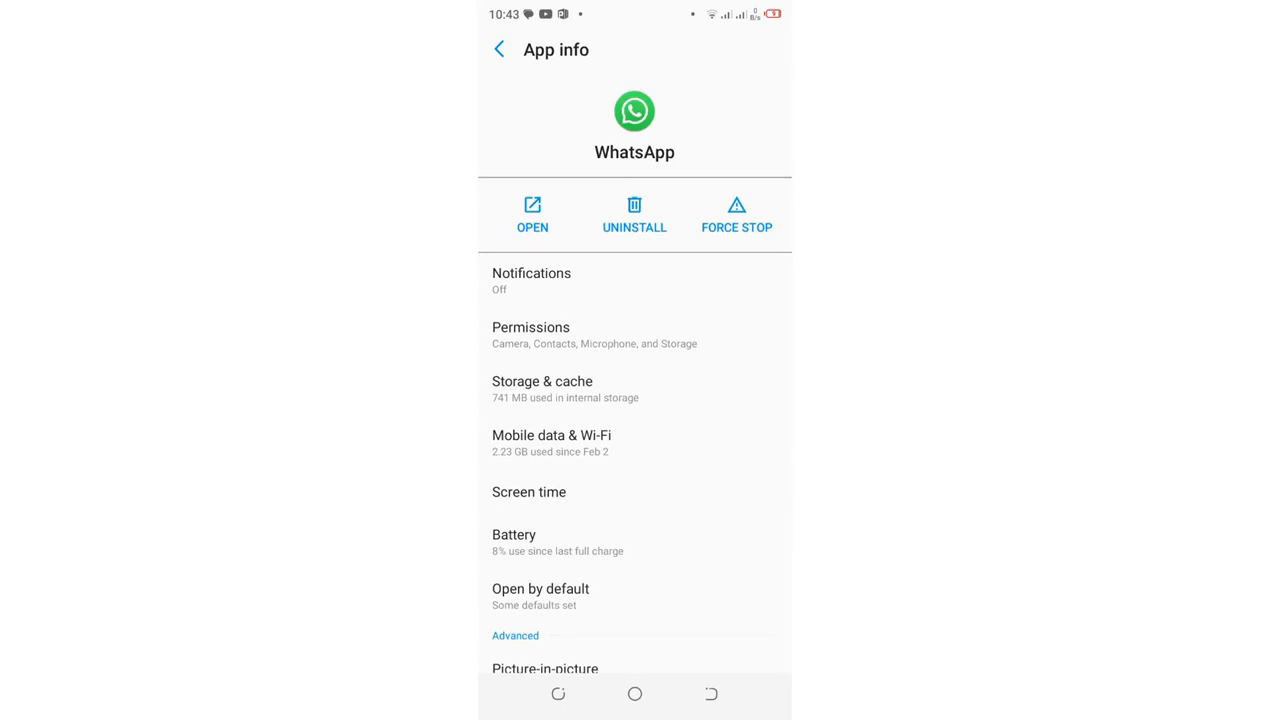
click(630, 388)
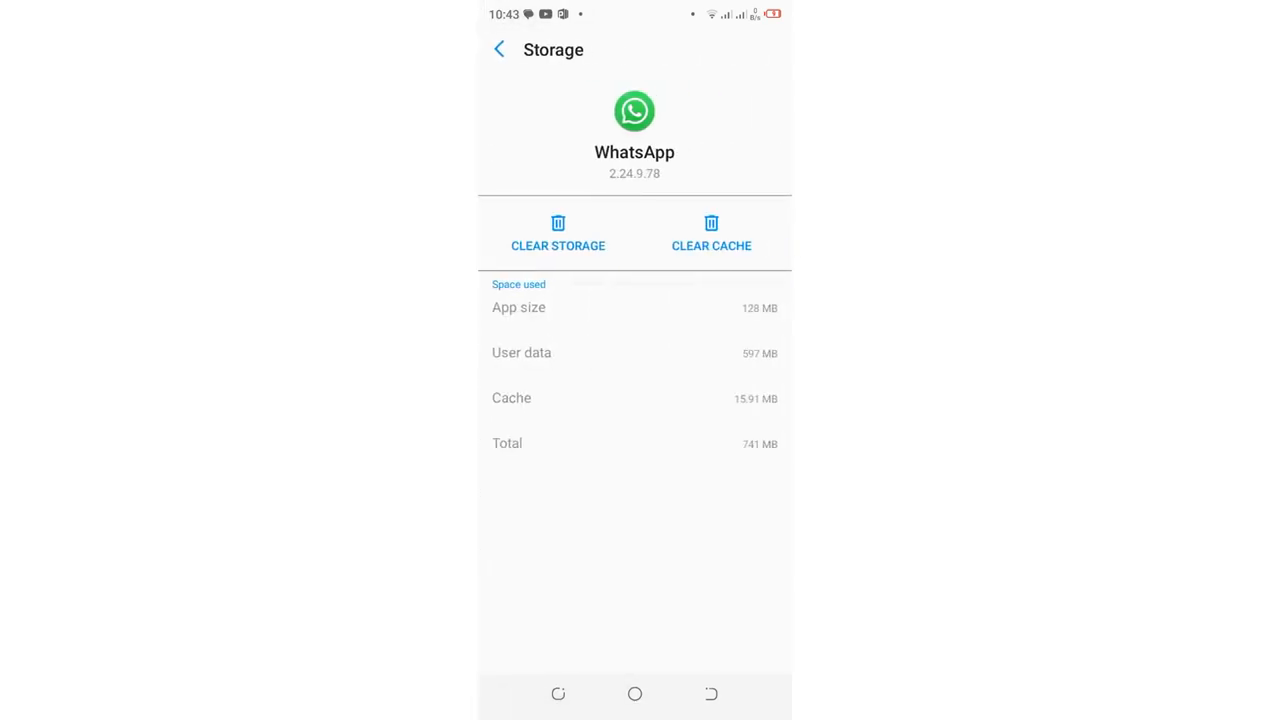
click(711, 233)
click(558, 233)
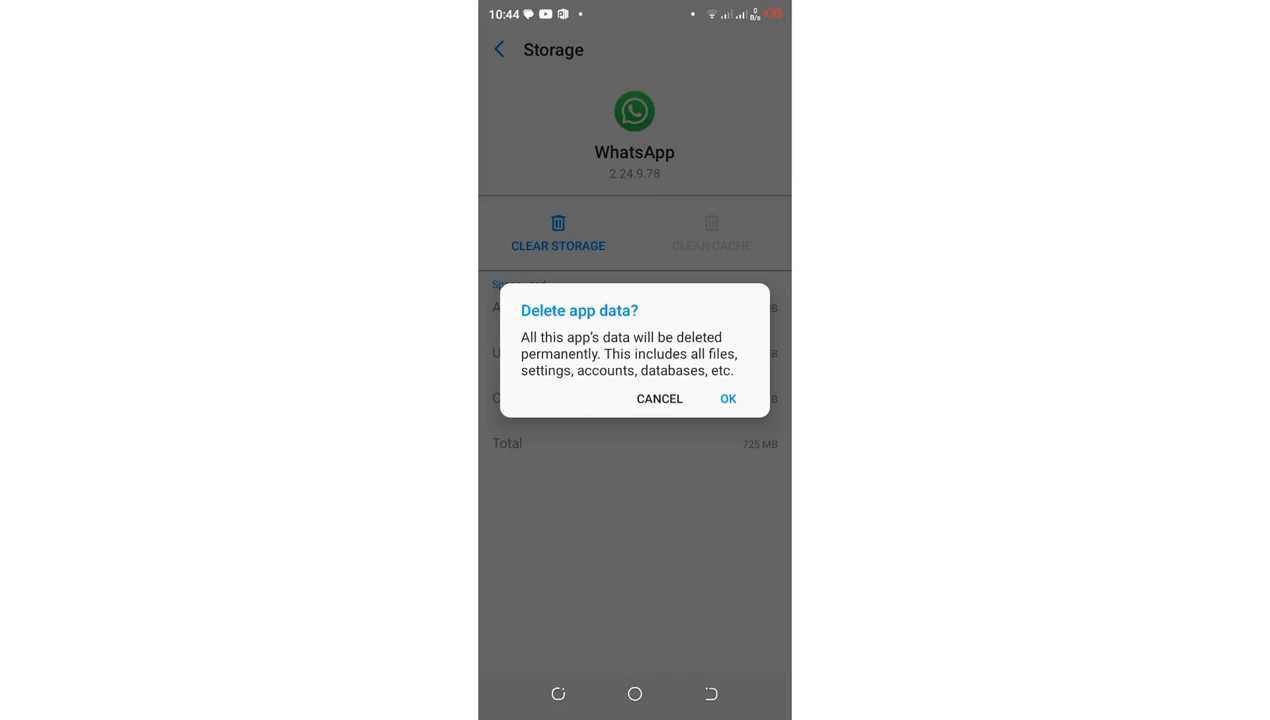
Bring up the recent-apps overview without answering the confirmation
click(558, 693)
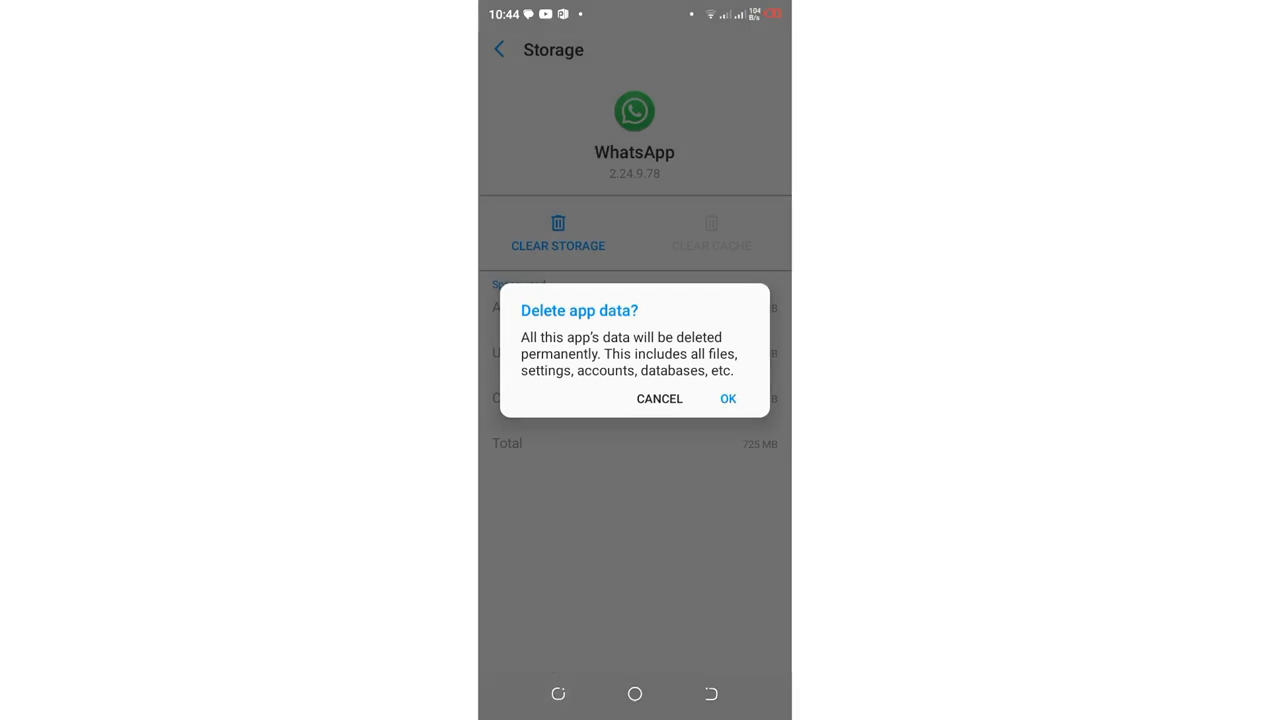
Resume WhatsApp from recents and go to its Settings via the three-dot menu
drag(520, 350, 680, 350)
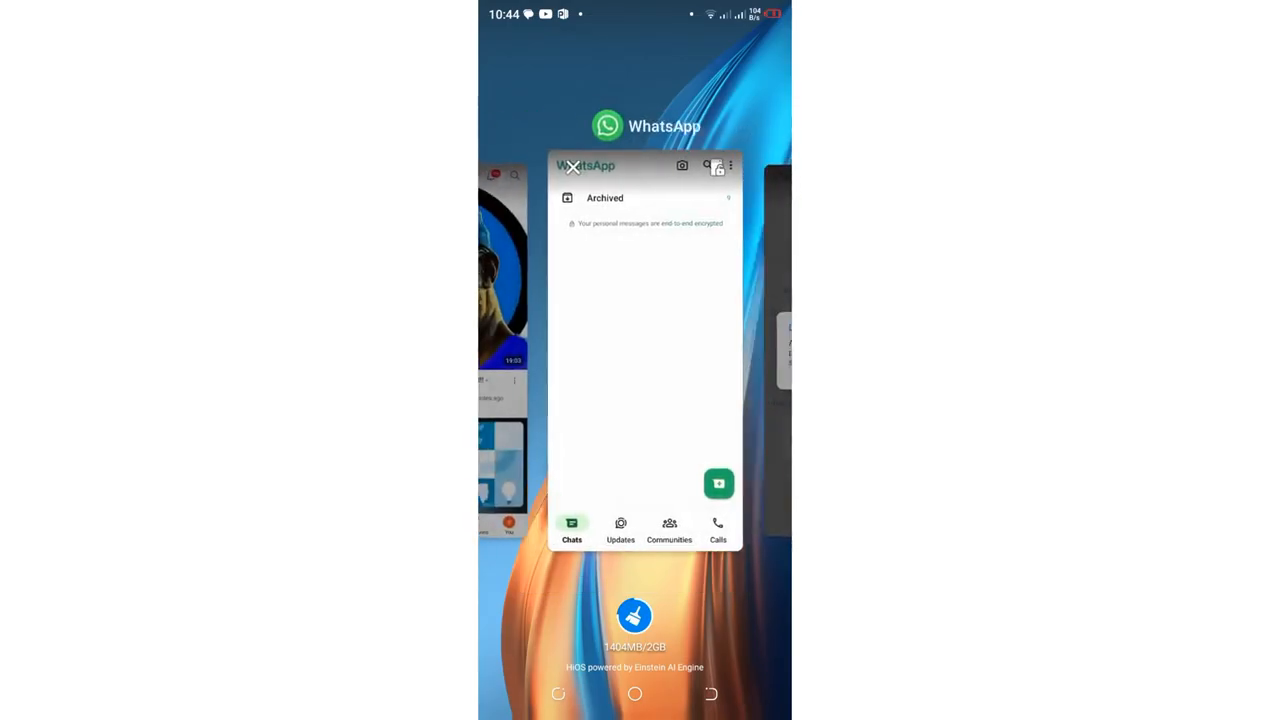
click(674, 350)
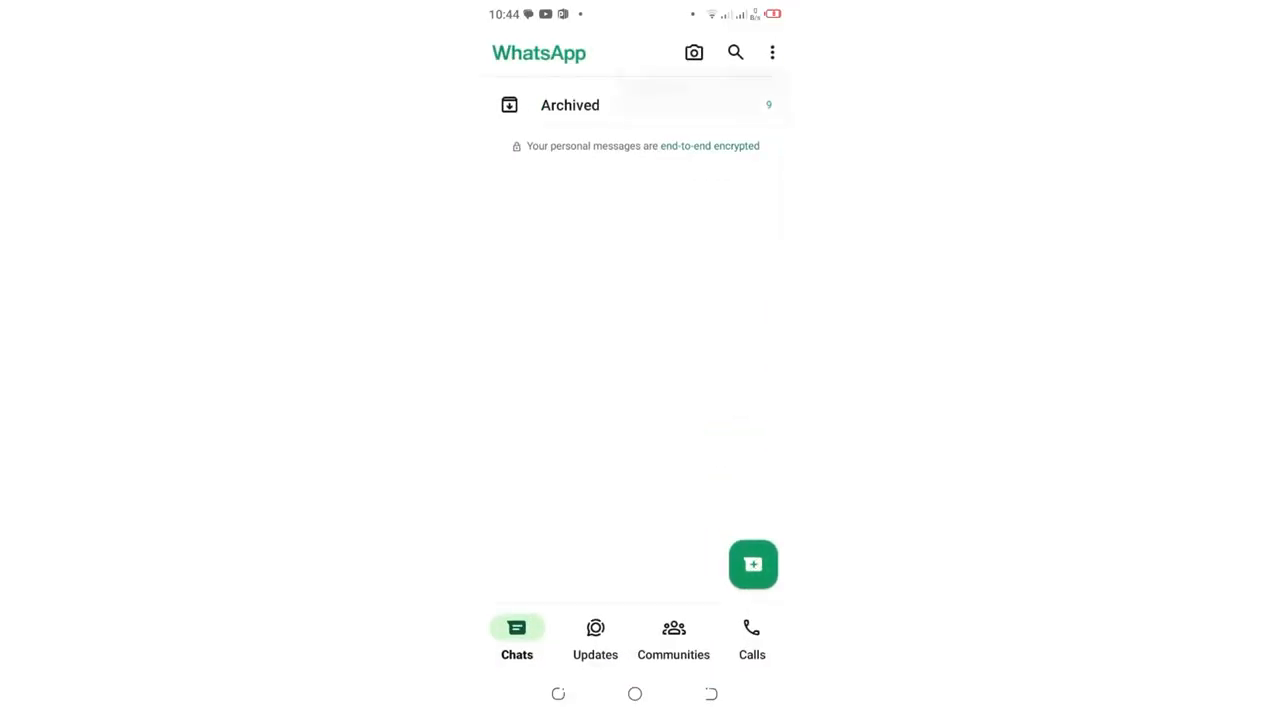
click(772, 52)
click(680, 272)
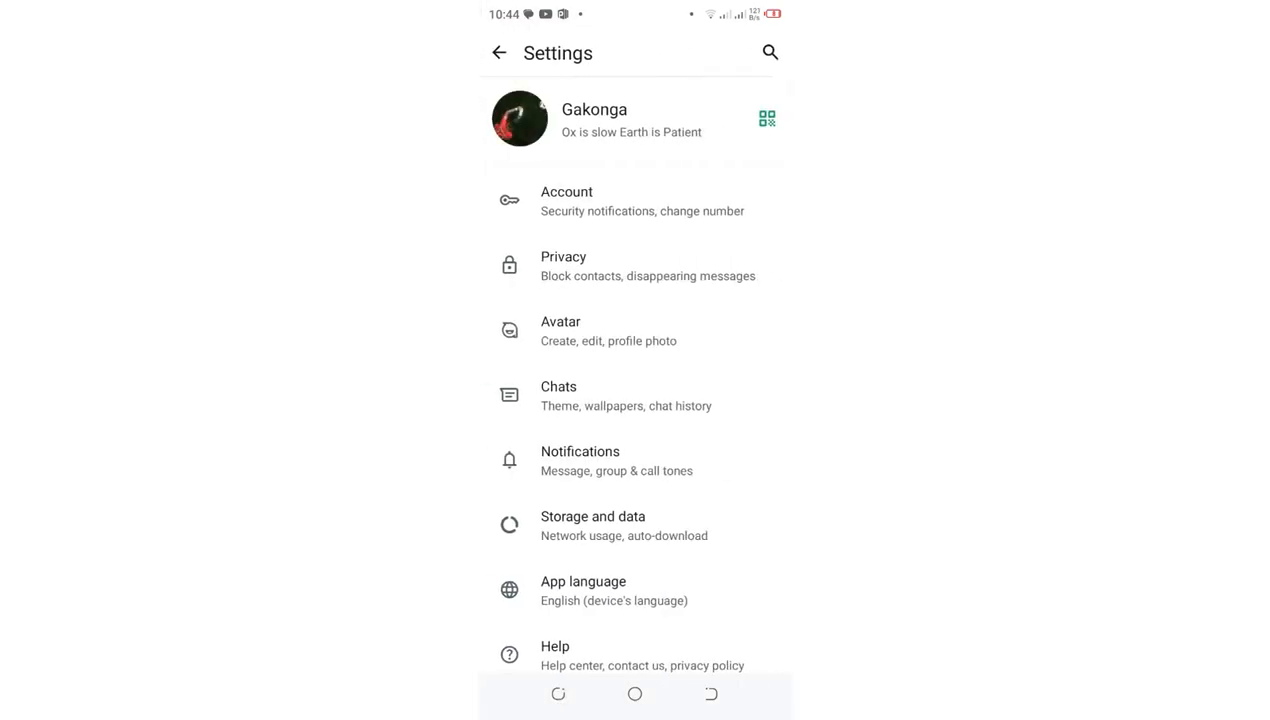
scroll(635, 400, down, 3)
scroll(635, 400, up, 3)
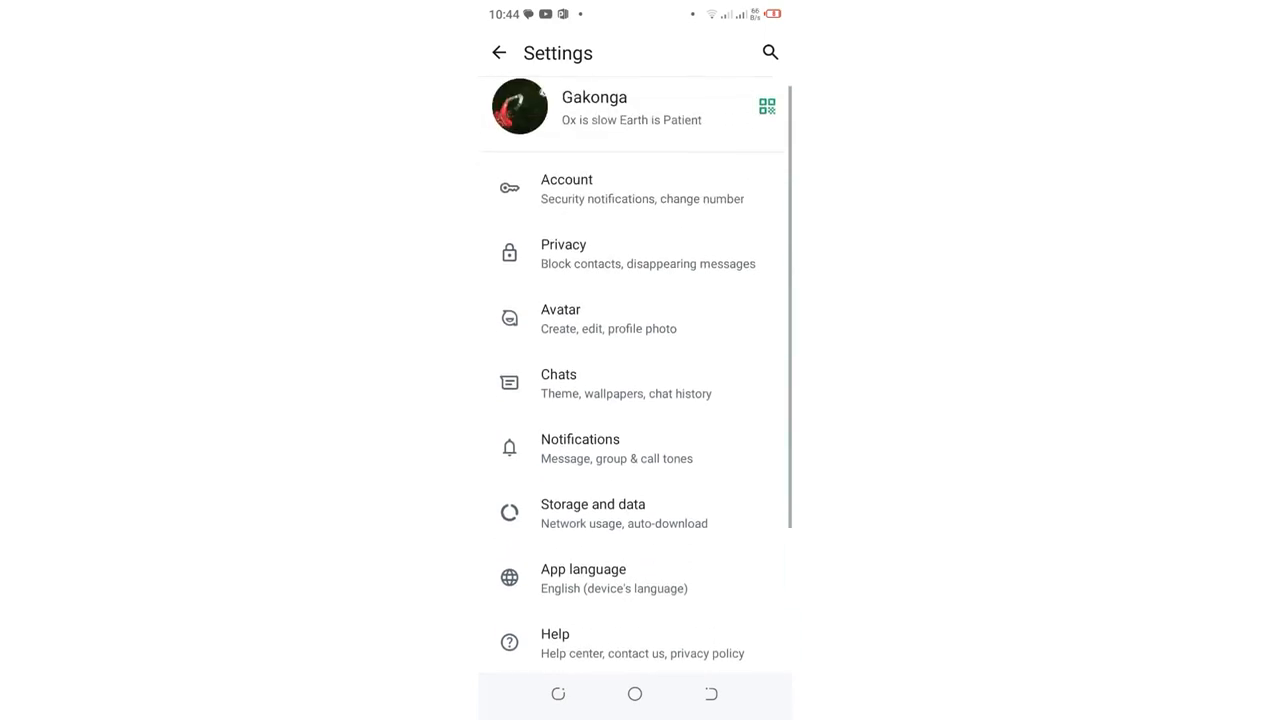
scroll(635, 400, down, 1)
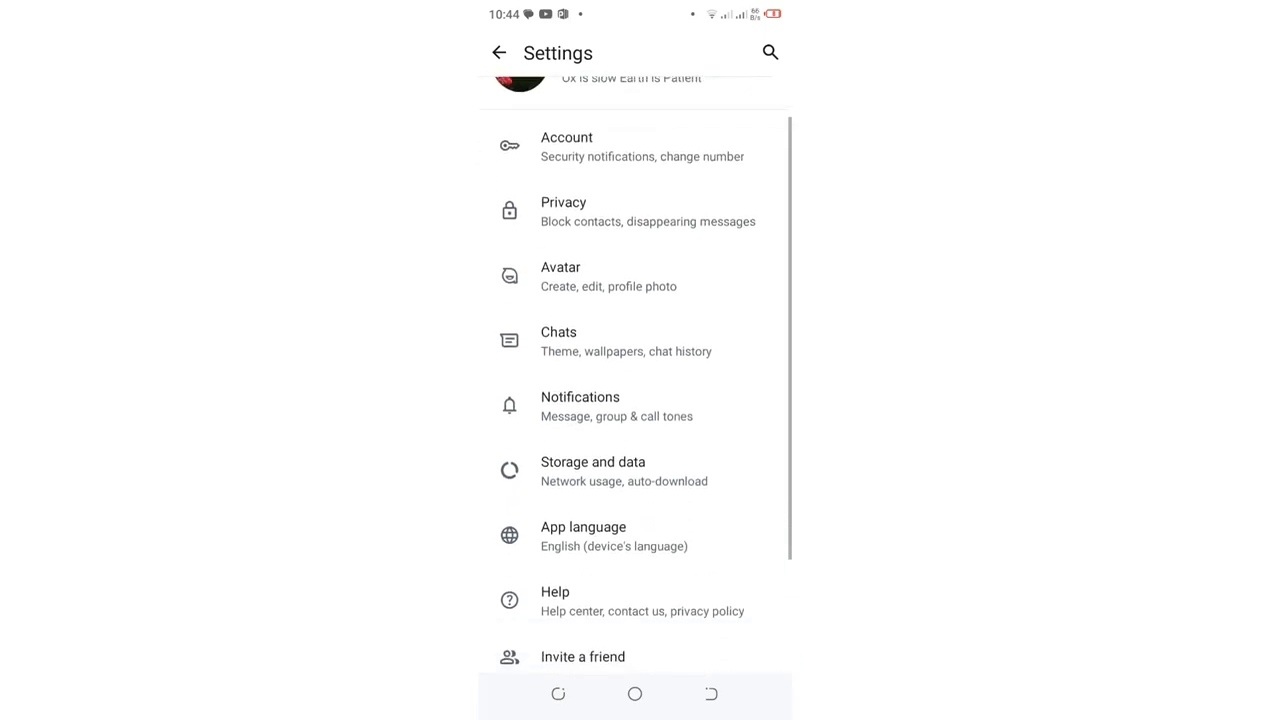
Look through Storage and data and Chats, returning to the settings list
click(635, 468)
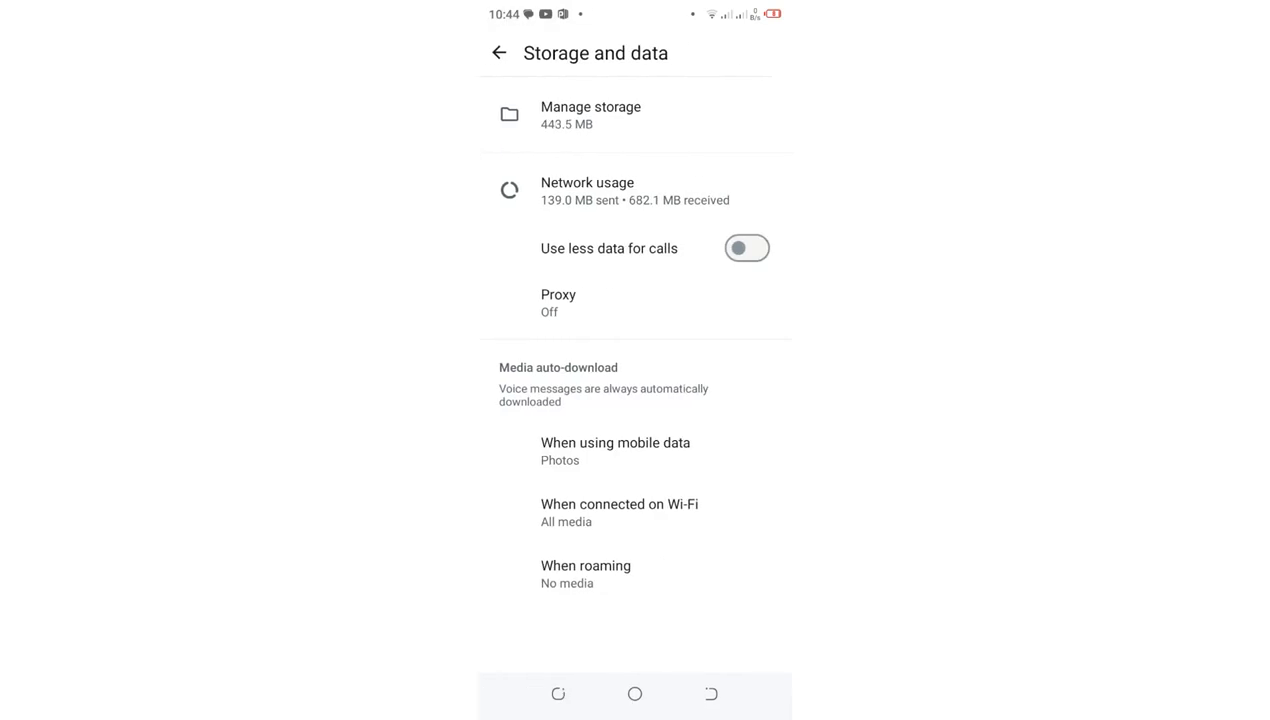
click(499, 53)
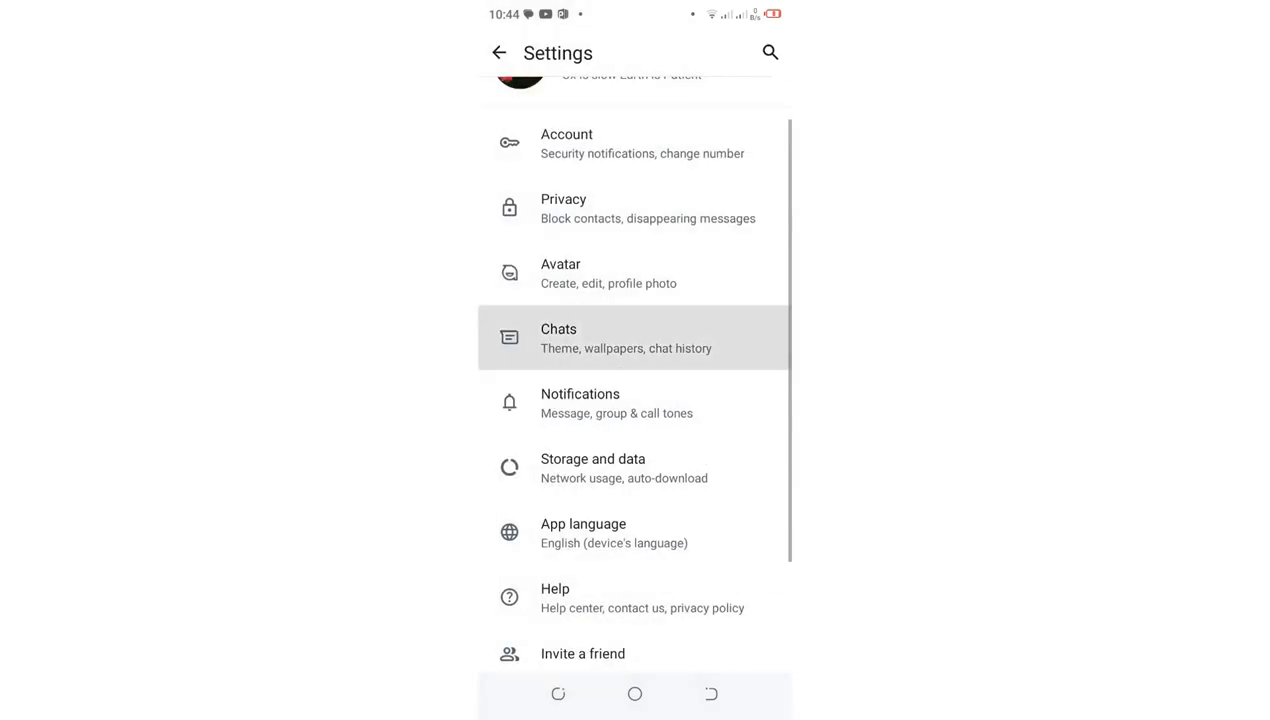
click(600, 336)
scroll(635, 400, down, 2)
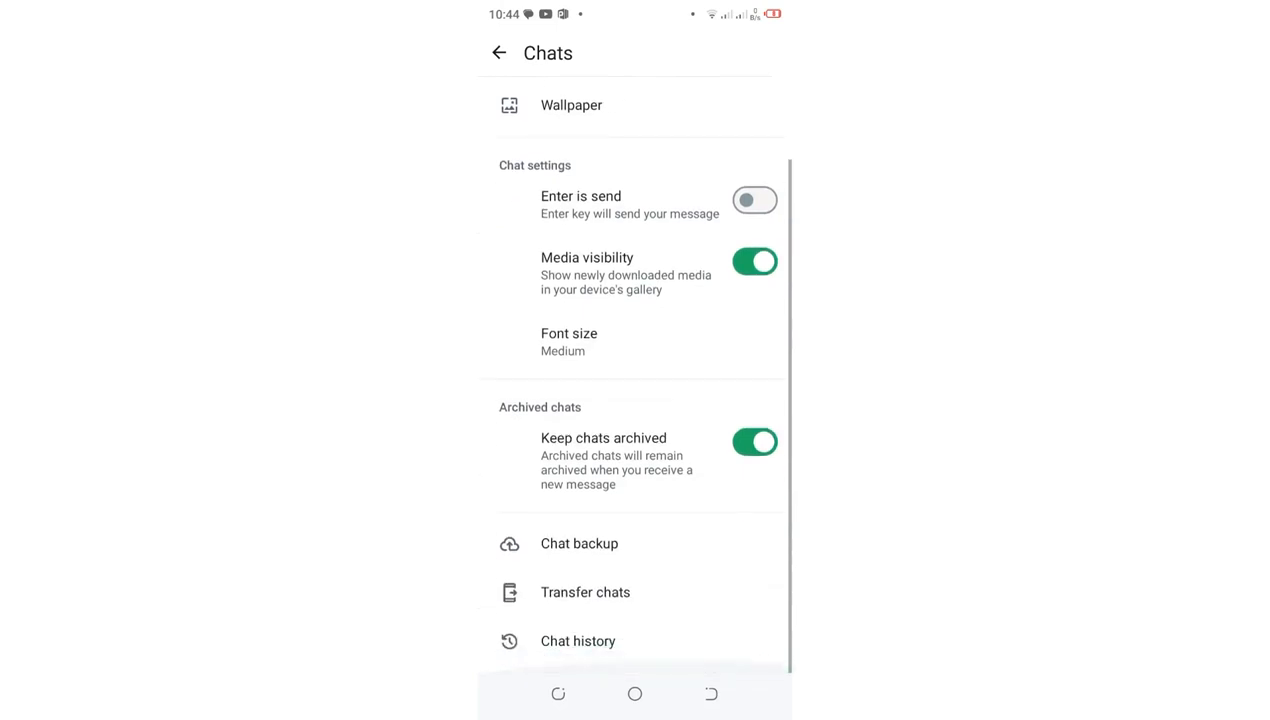
scroll(635, 400, up, 2)
scroll(635, 400, down, 2)
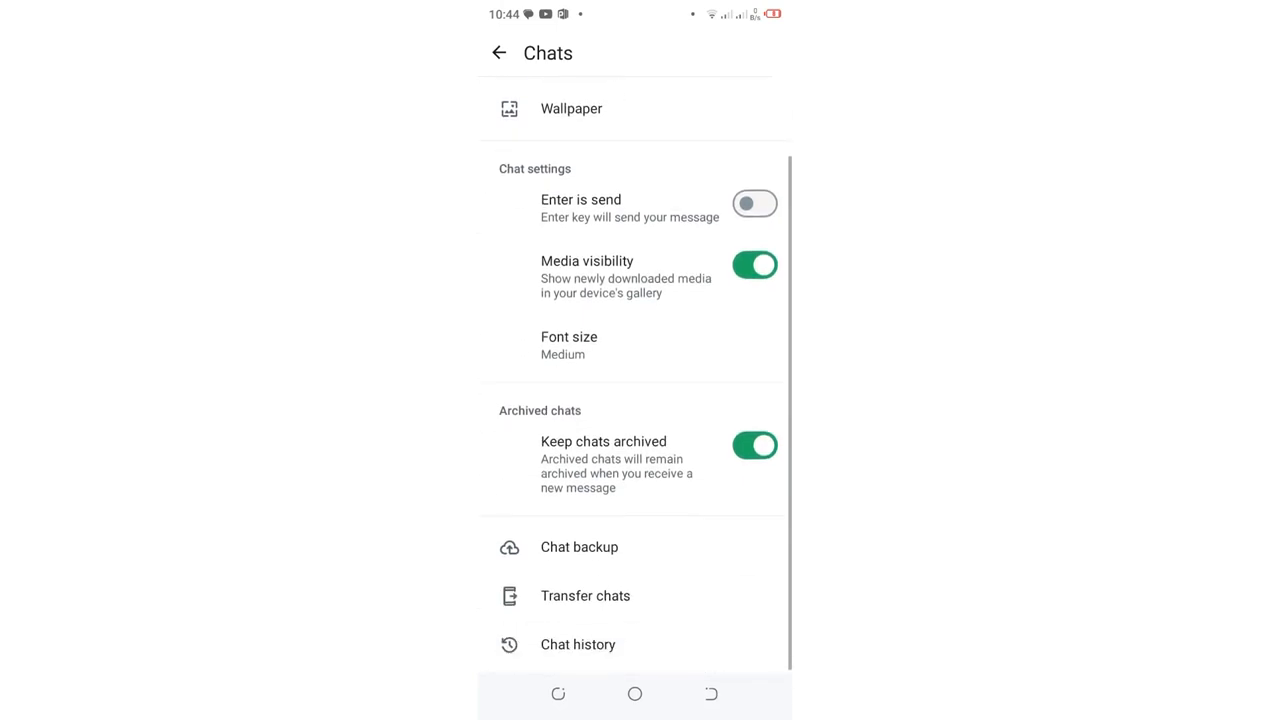
click(710, 694)
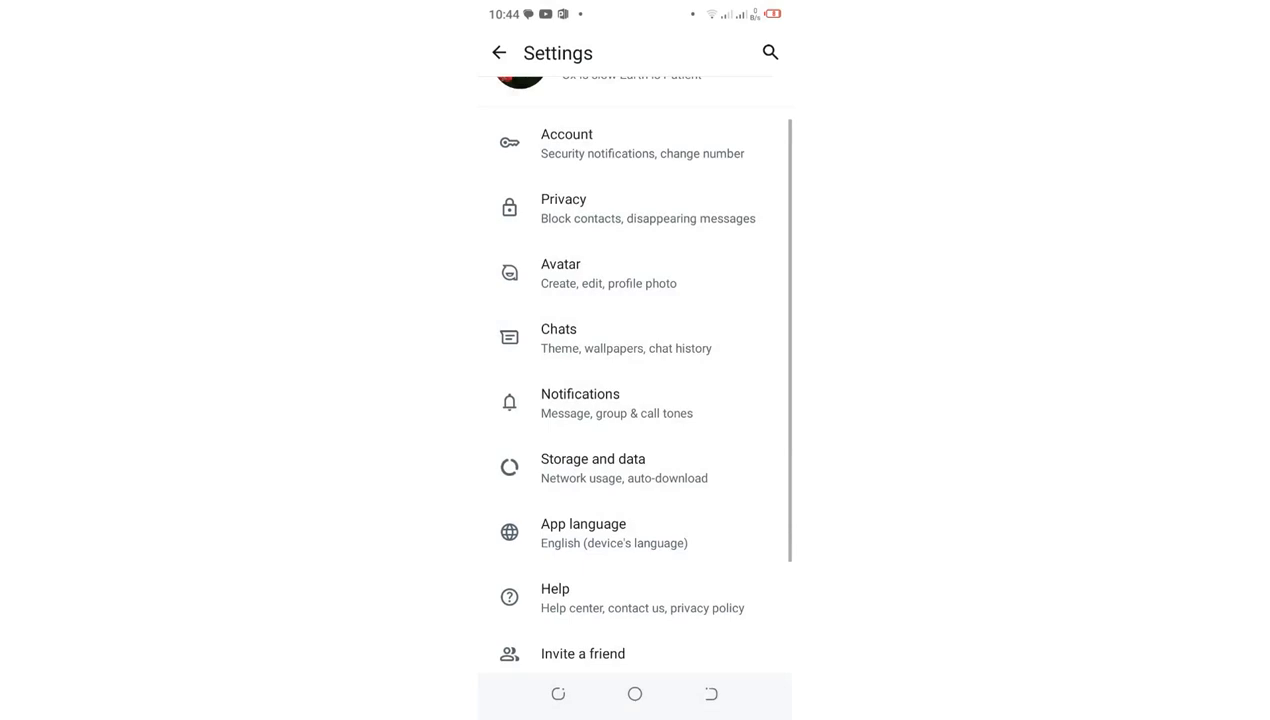
scroll(635, 360, up, 1)
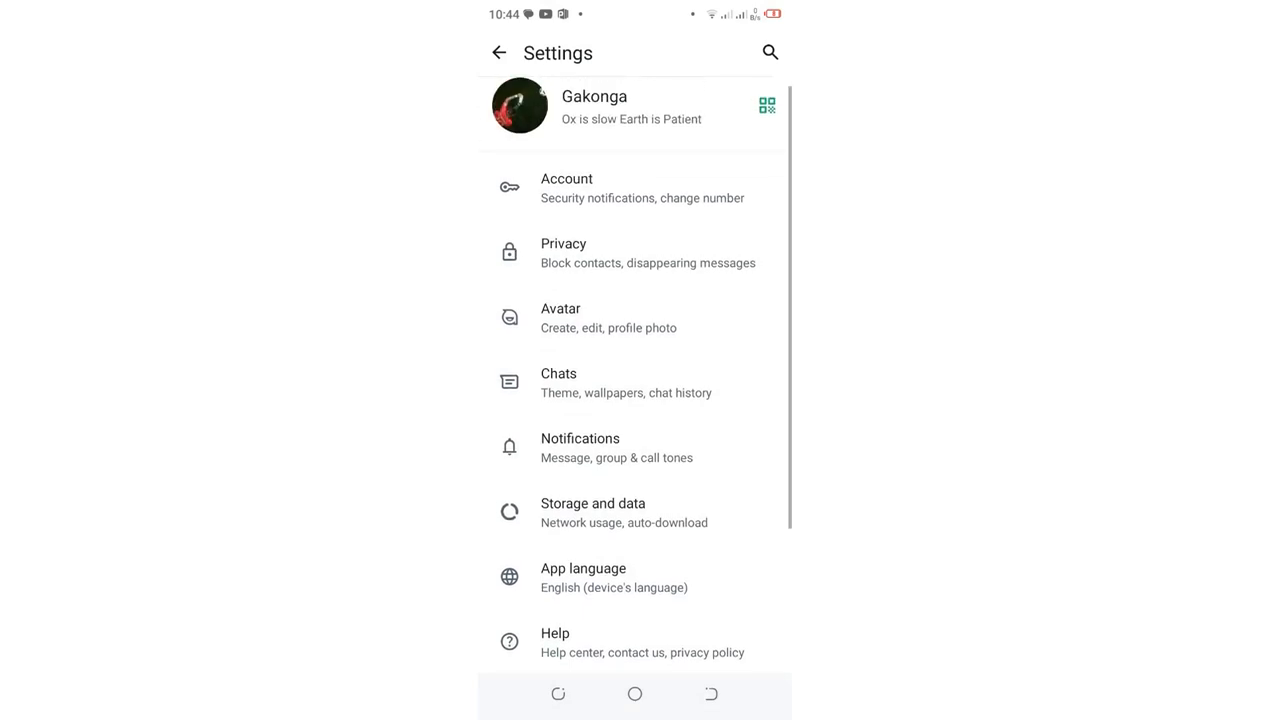
click(630, 512)
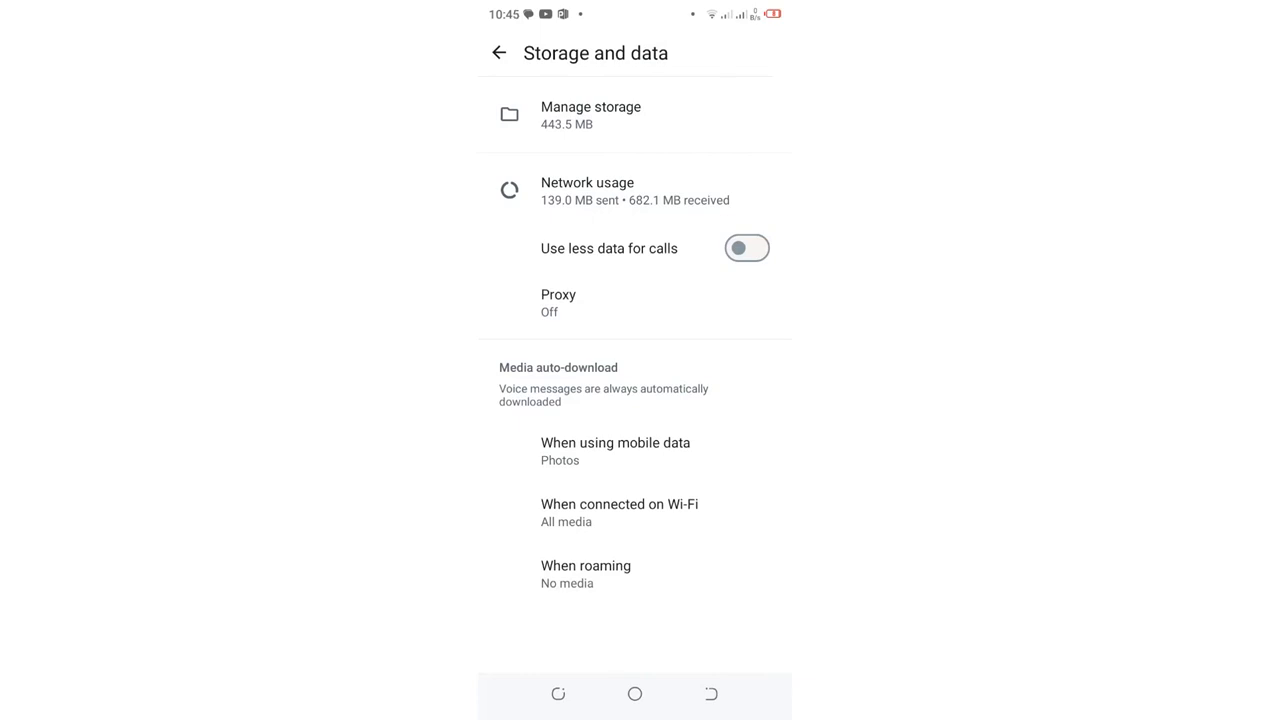
click(590, 114)
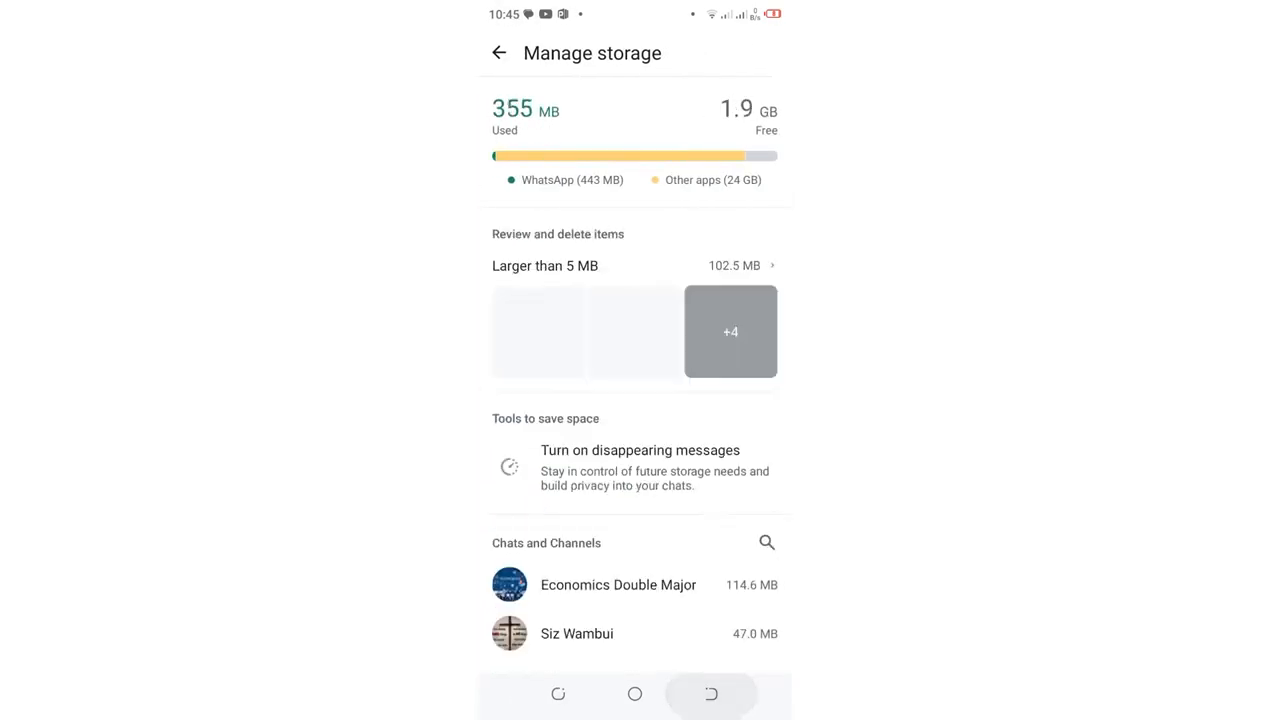
click(710, 694)
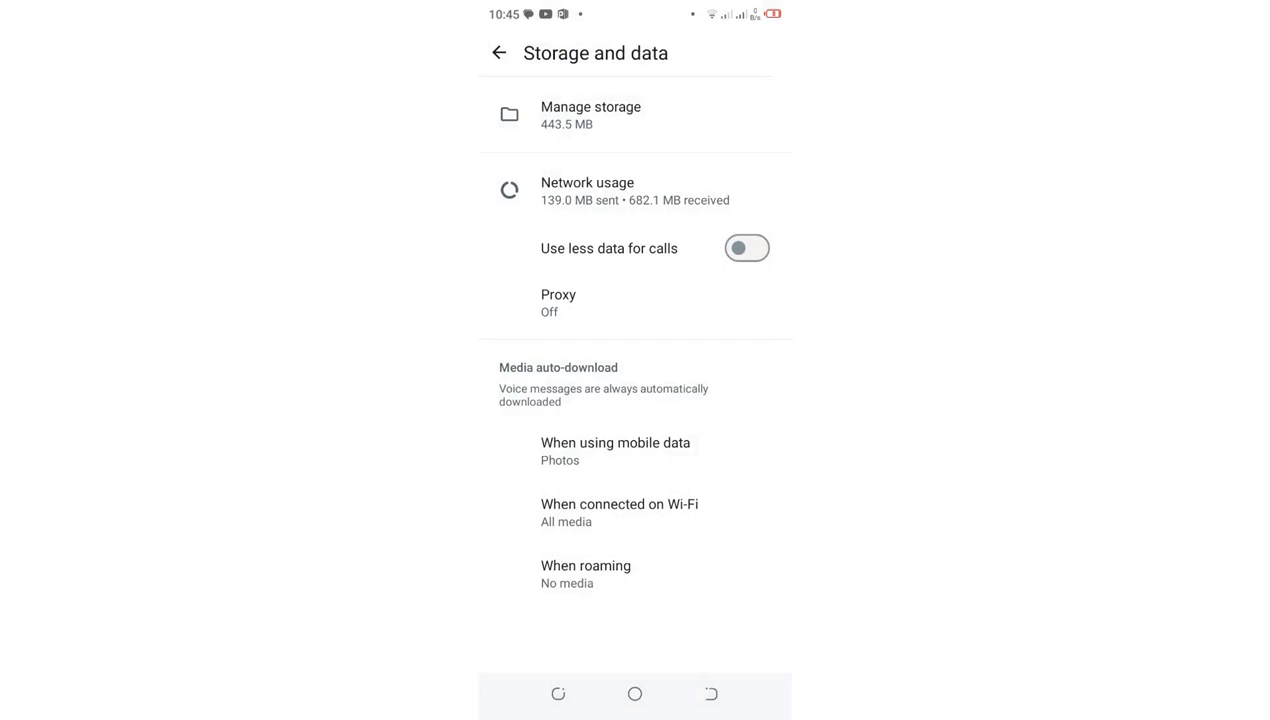
click(710, 694)
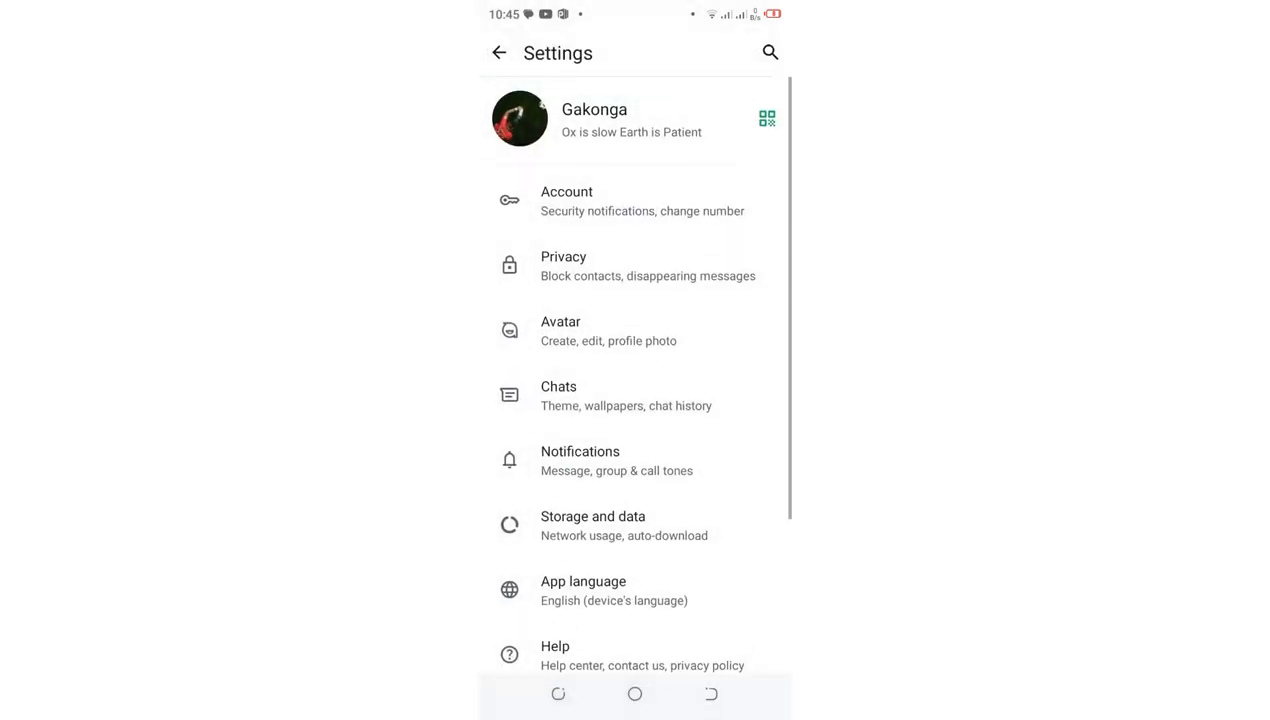
click(626, 395)
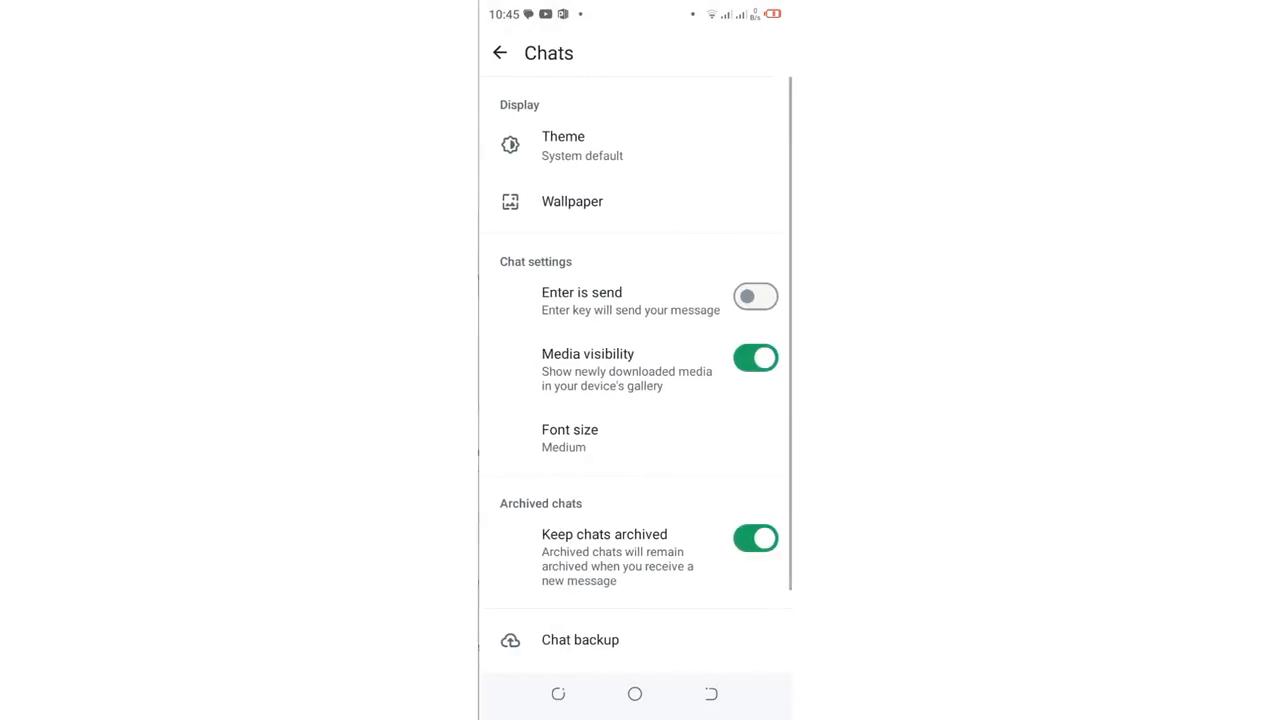
scroll(634, 400, down, 2)
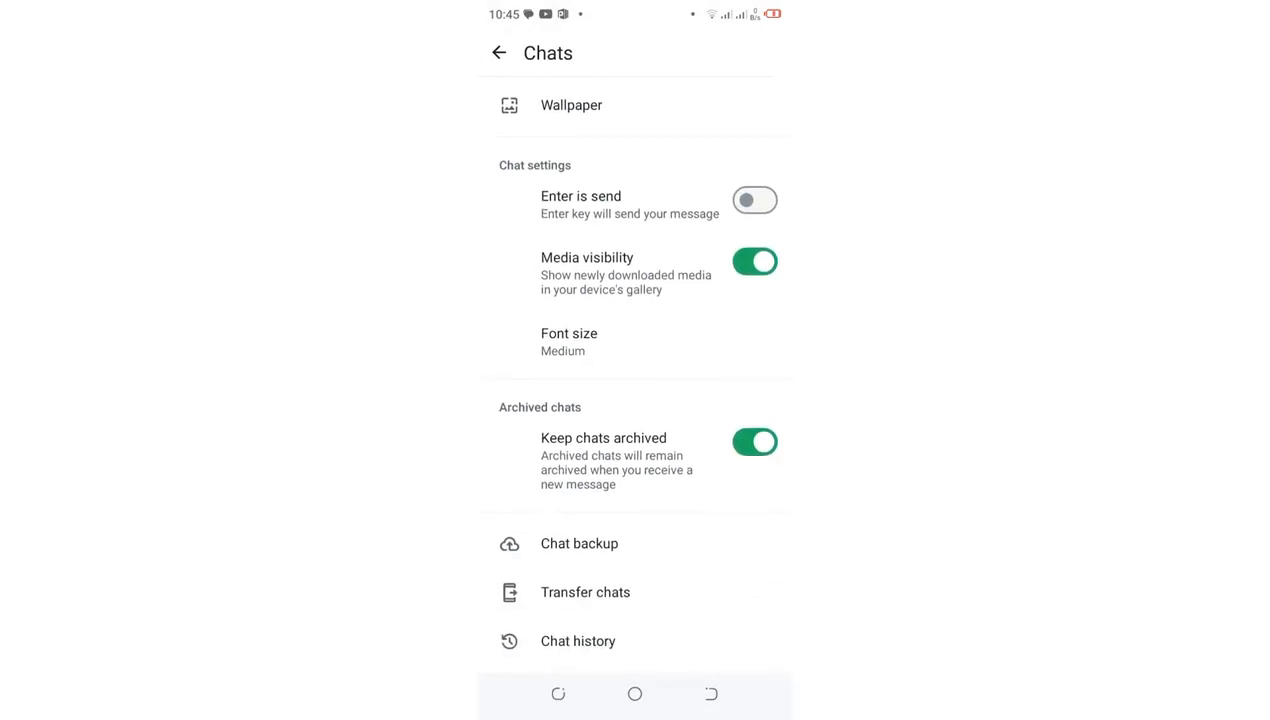
click(710, 694)
Start a chat backup from Chats > Chat backup
click(626, 395)
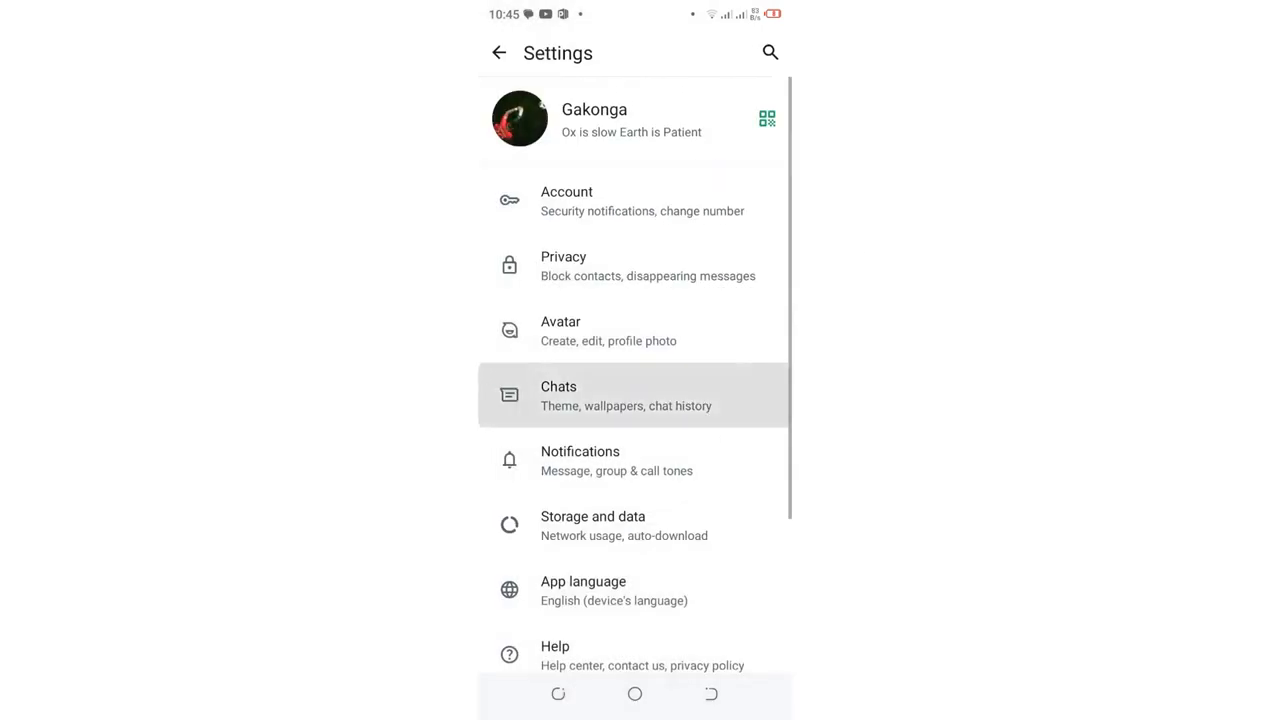
scroll(634, 400, down, 2)
click(579, 558)
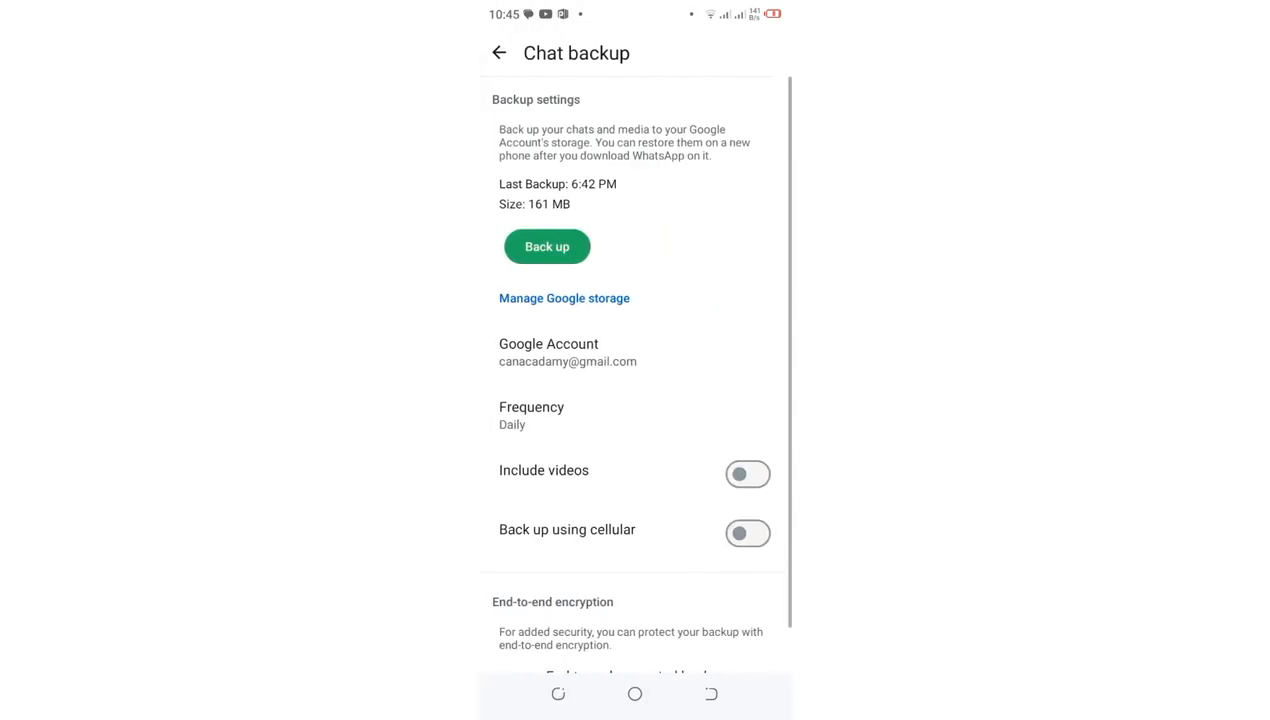
click(547, 246)
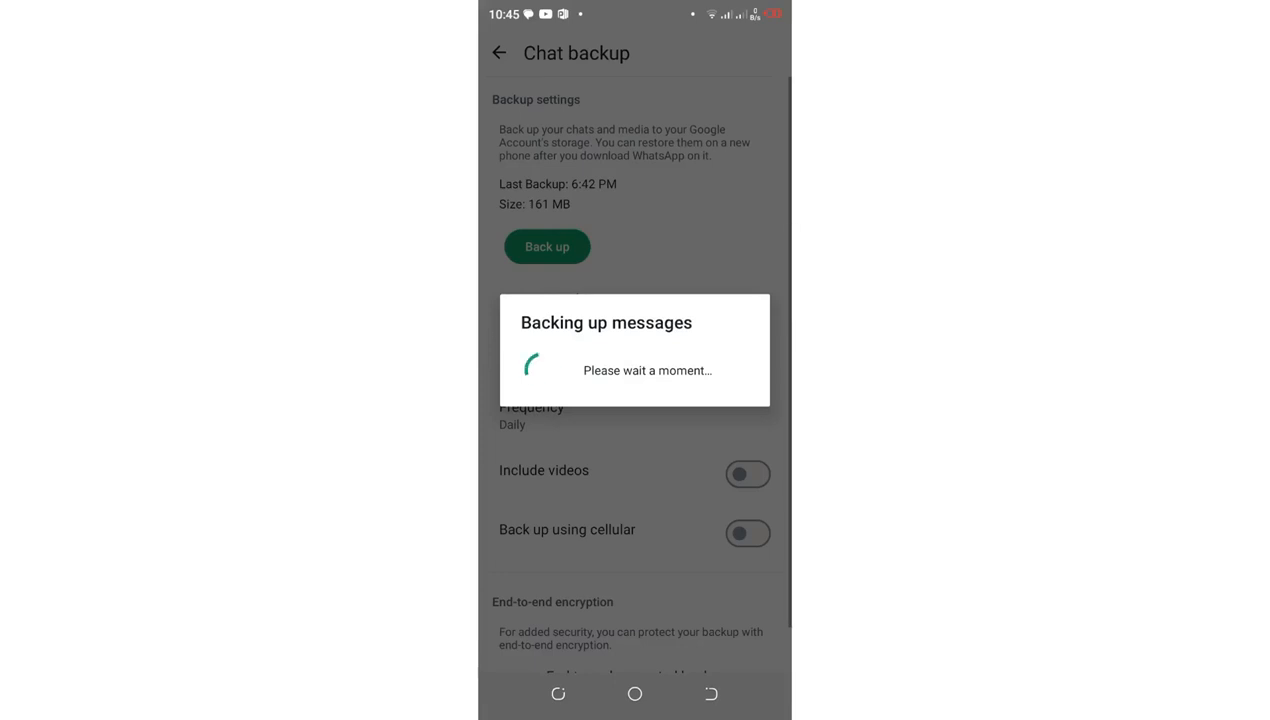